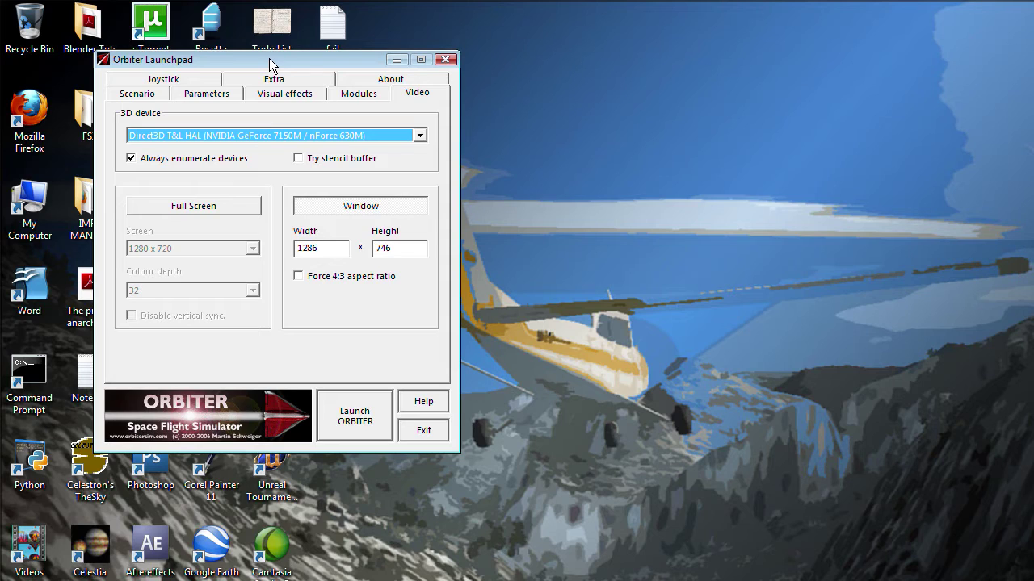
# Reposition the Launchpad window on the desktop and bring up the Joystick settings
pyautogui.moveTo(269, 58); pyautogui.dragTo(309, 63)
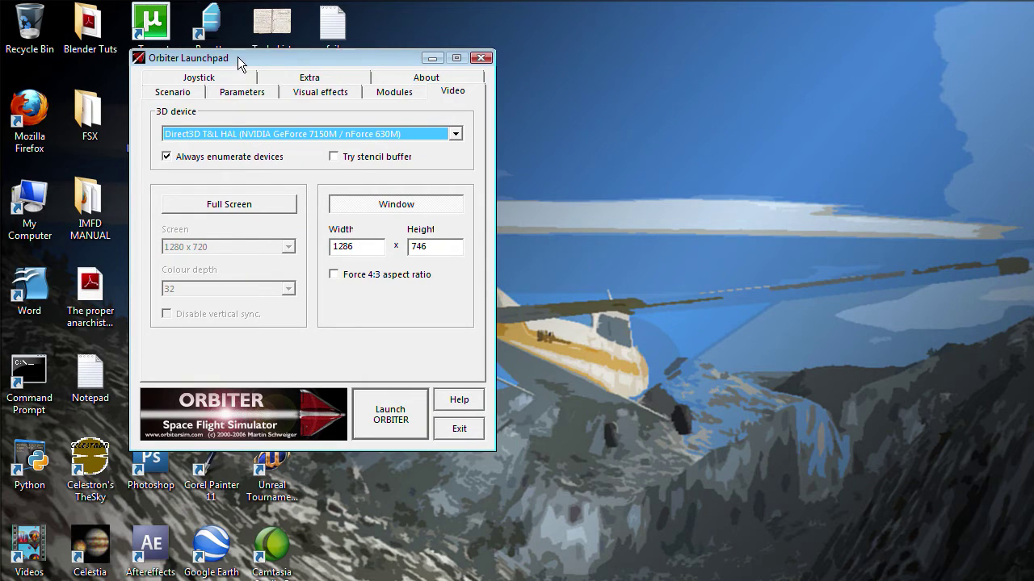
pyautogui.moveTo(241, 56); pyautogui.dragTo(444, 61)
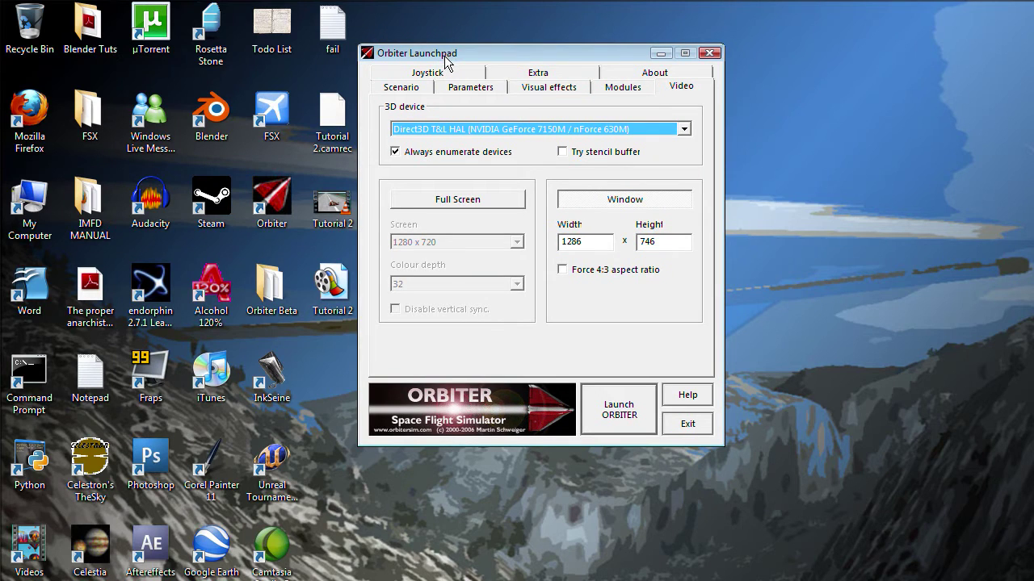
pyautogui.moveTo(465, 55); pyautogui.dragTo(299, 65)
pyautogui.click(159, 82)
pyautogui.click(151, 87)
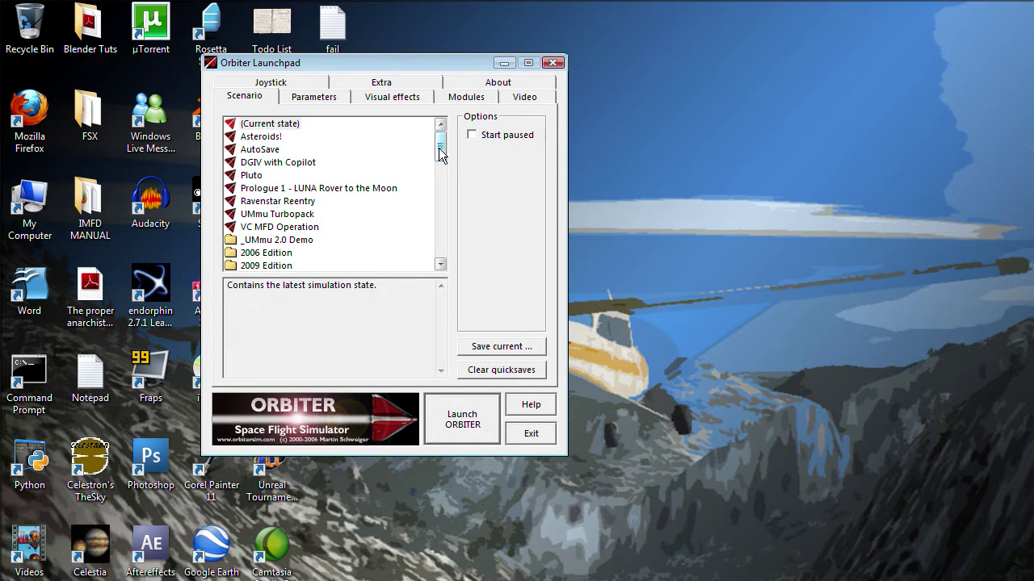
# Browse UMmu Turbopack and Ravenstar Reentry, then select Prologue 1 - LUNA Rover to the Moon
pyautogui.moveTo(441, 147)
pyautogui.mouseDown()
pyautogui.moveTo(441, 185)
pyautogui.moveTo(454, 142)
pyautogui.moveTo(441, 185)
pyautogui.moveTo(441, 149)
pyautogui.mouseUp()
pyautogui.moveTo(440, 146)
pyautogui.mouseDown()
pyautogui.moveTo(447, 252)
pyautogui.moveTo(449, 147)
pyautogui.moveTo(450, 202)
pyautogui.moveTo(451, 157)
pyautogui.mouseUp()
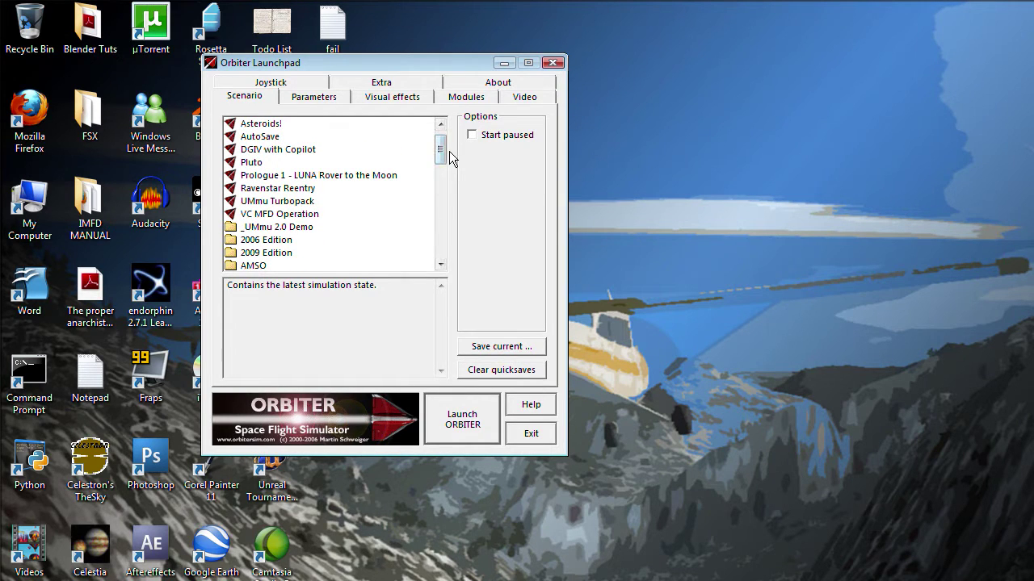
pyautogui.moveTo(443, 153)
pyautogui.mouseDown()
pyautogui.moveTo(442, 235)
pyautogui.moveTo(443, 150)
pyautogui.mouseUp()
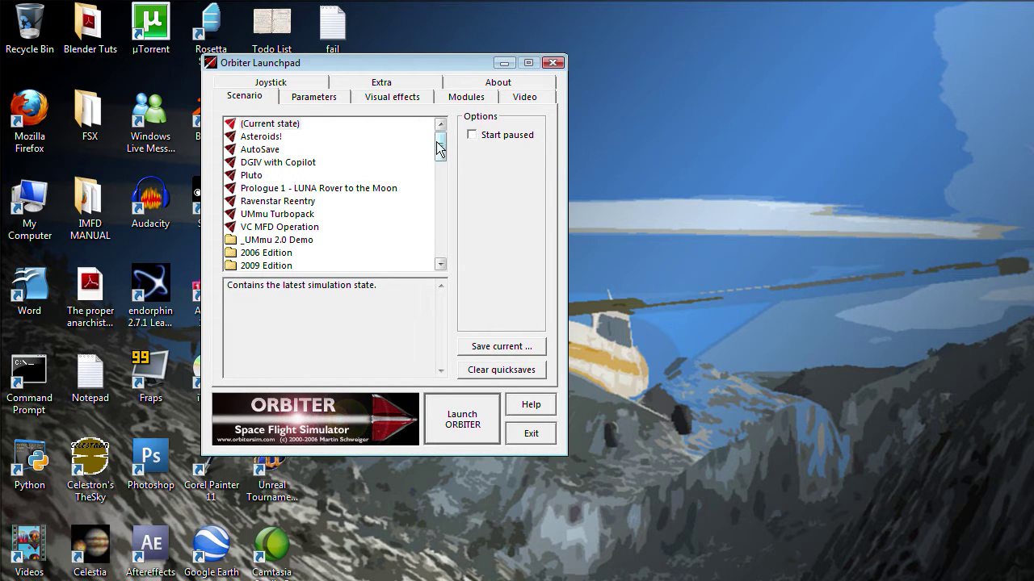
pyautogui.moveTo(447, 150)
pyautogui.mouseDown()
pyautogui.moveTo(434, 268)
pyautogui.moveTo(436, 162)
pyautogui.moveTo(450, 120)
pyautogui.moveTo(453, 249)
pyautogui.moveTo(449, 134)
pyautogui.moveTo(446, 142)
pyautogui.mouseUp()
pyautogui.click(295, 228)
pyautogui.click(295, 214)
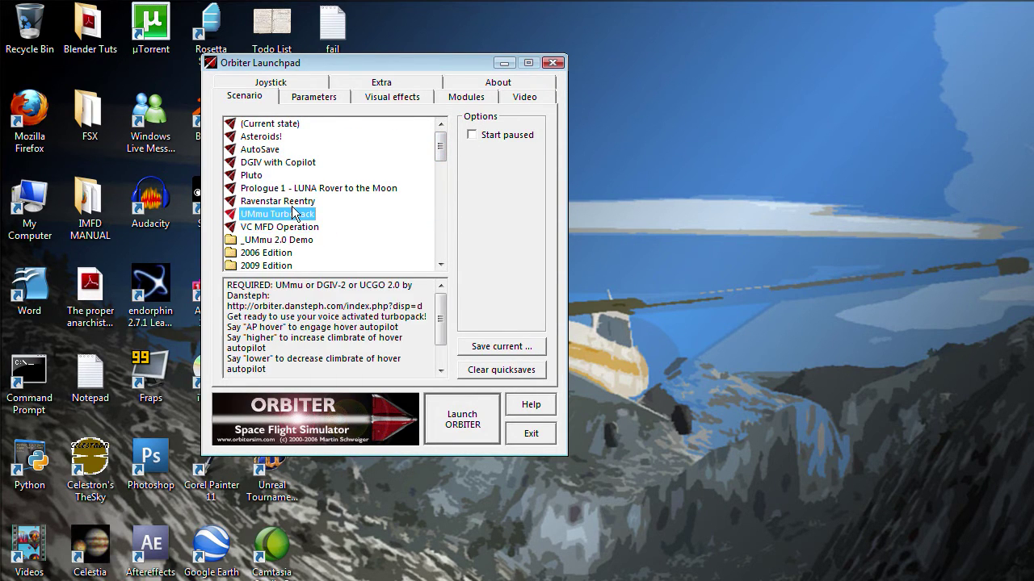
pyautogui.click(297, 200)
pyautogui.click(297, 188)
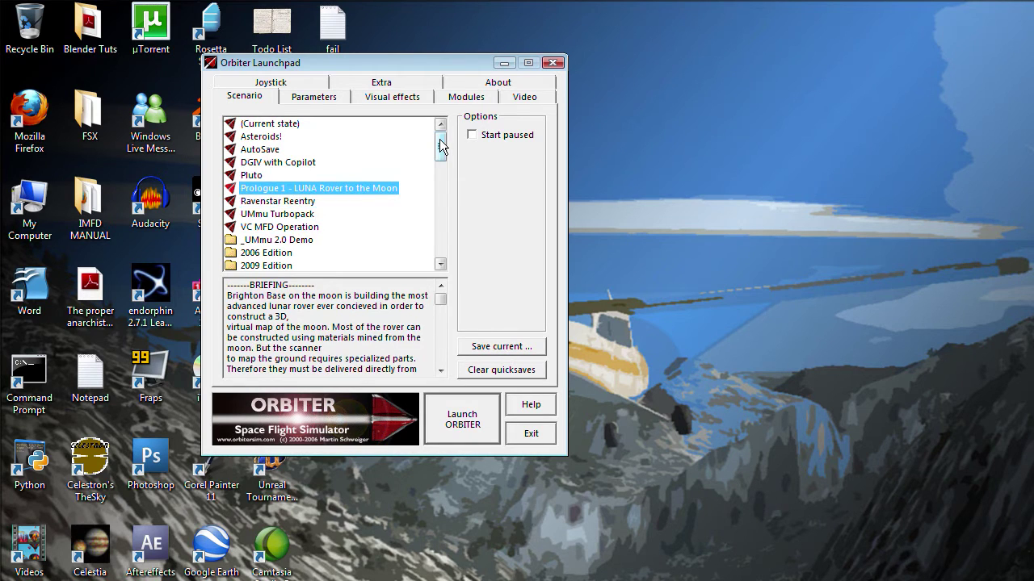
pyautogui.moveTo(440, 150); pyautogui.dragTo(466, 148)
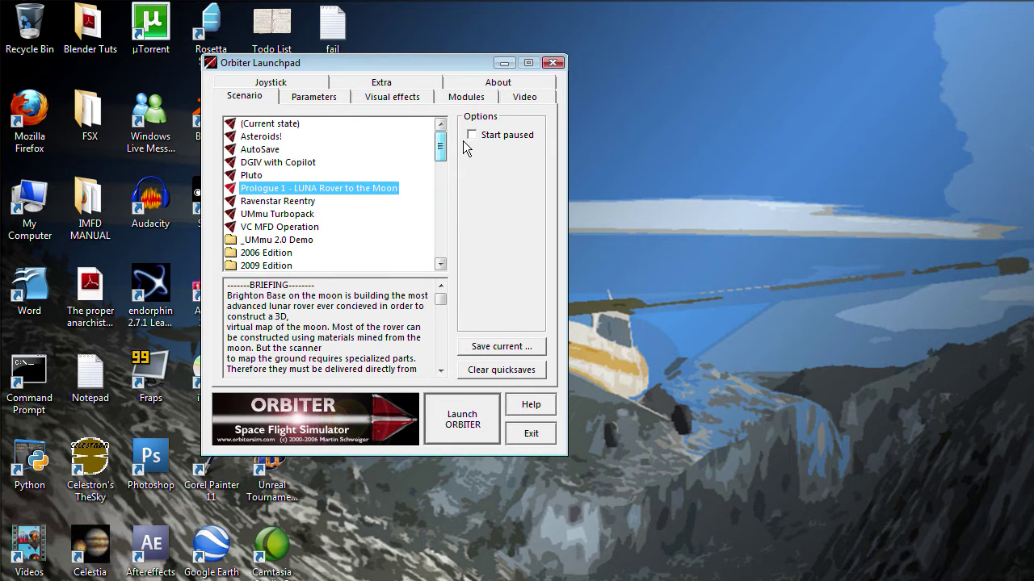
pyautogui.click(339, 99)
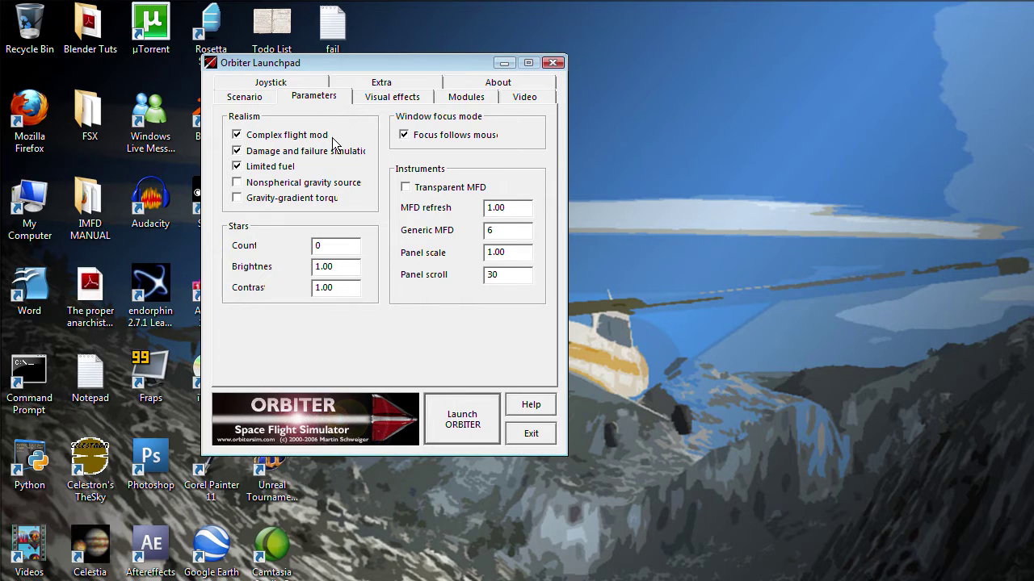
# Enable Gravity-gradient torque in the Realism group, toggling it off and back on
pyautogui.click(236, 198)
pyautogui.click(237, 196)
pyautogui.click(236, 194)
pyautogui.click(523, 251)
pyautogui.doubleClick(509, 231)
pyautogui.doubleClick(520, 205)
# Show the Visual effects settings and move the Launchpad window to the desktop's right side
pyautogui.click(385, 100)
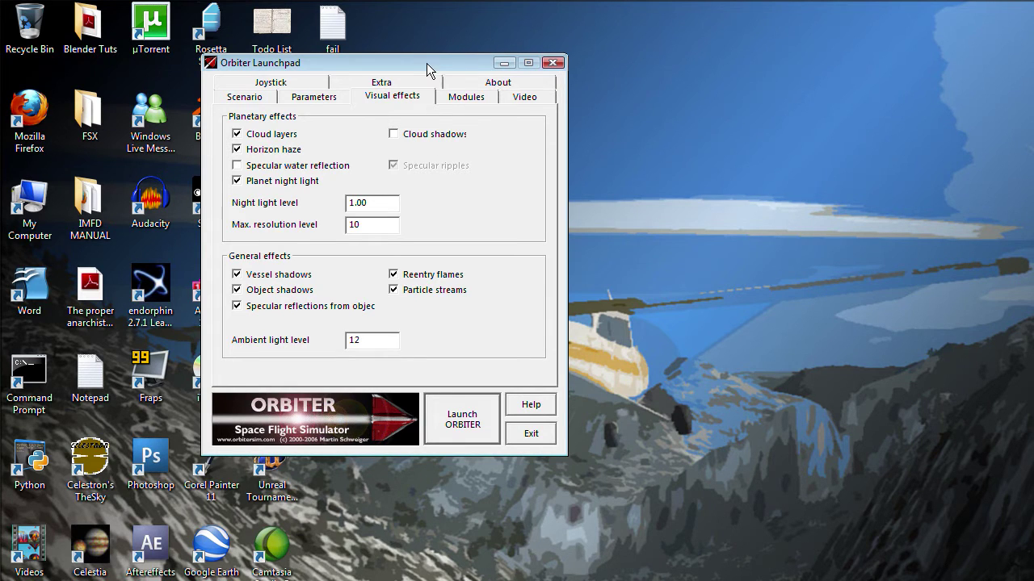
pyautogui.moveTo(425, 63); pyautogui.dragTo(749, 66)
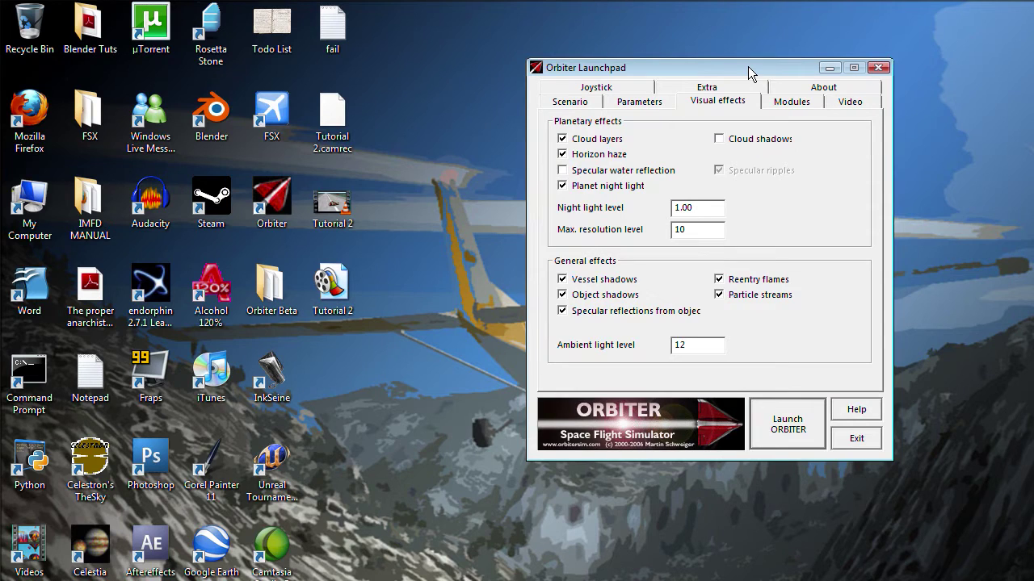
pyautogui.moveTo(748, 66); pyautogui.dragTo(790, 72)
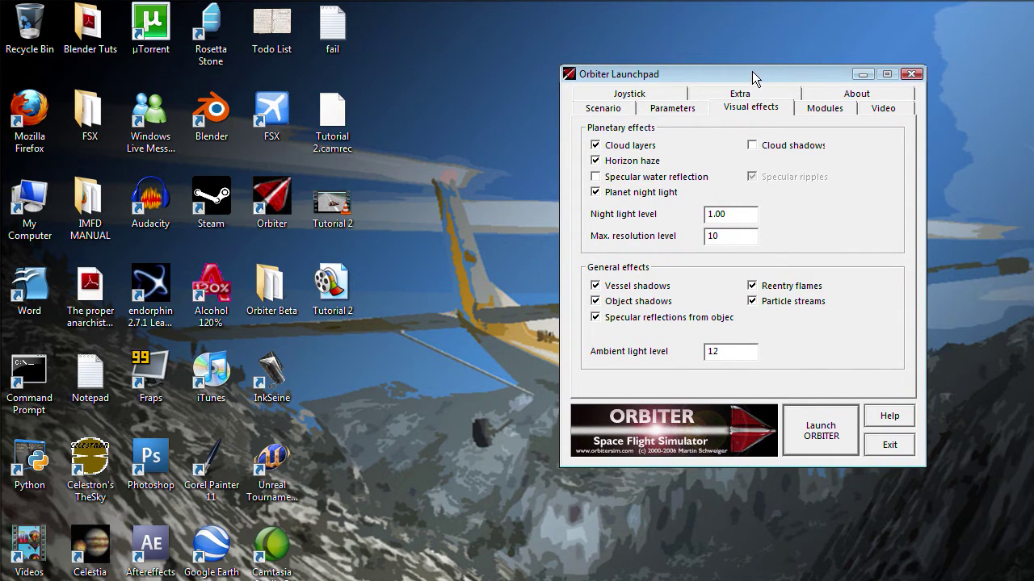
pyautogui.moveTo(757, 66); pyautogui.dragTo(700, 67)
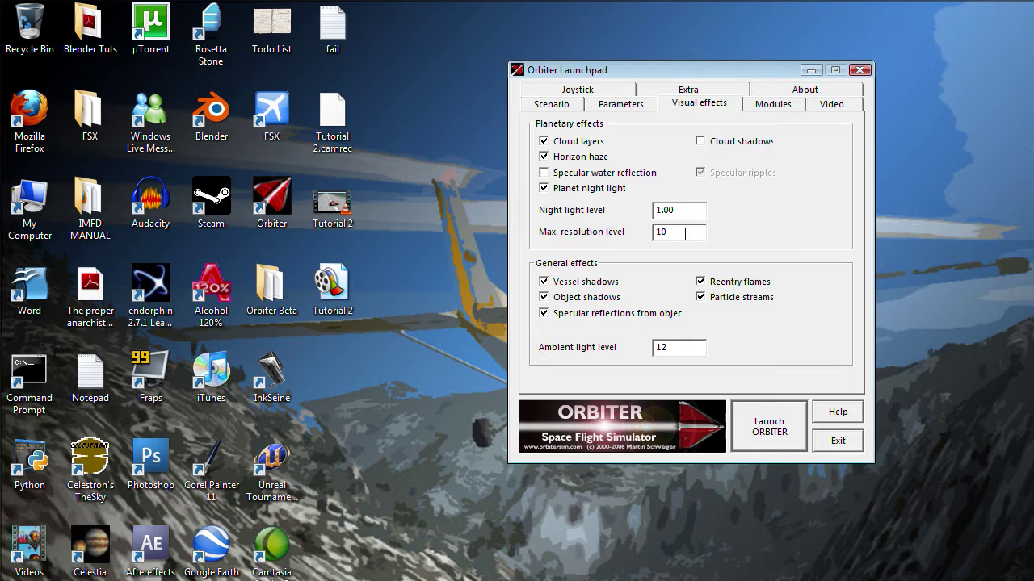
pyautogui.doubleClick(683, 233)
# Show the module lists and pick the active AeroBrakeMFD, BaseSyncMFD and ScnEditor modules
pyautogui.click(774, 104)
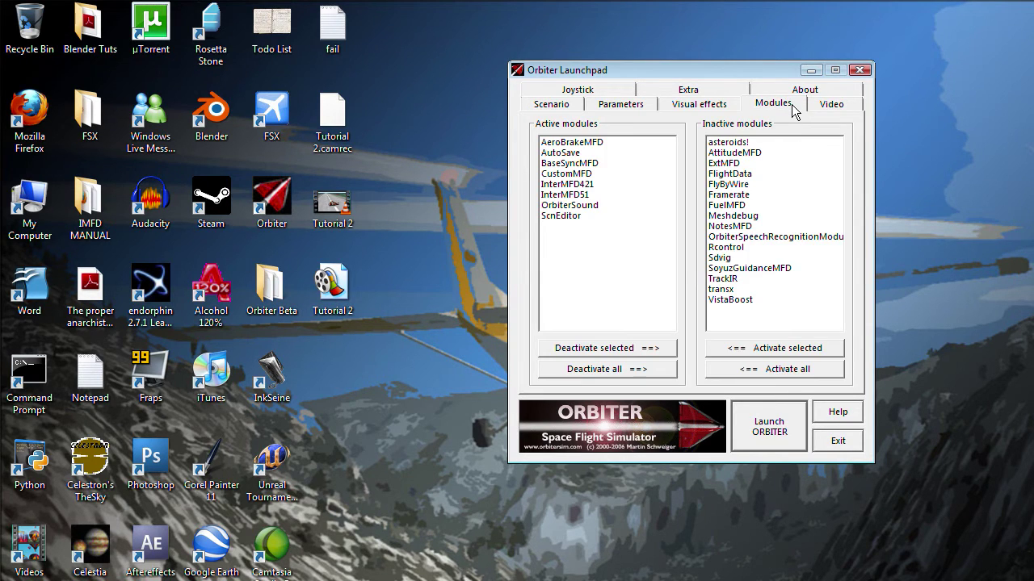
pyautogui.moveTo(681, 70); pyautogui.dragTo(533, 77)
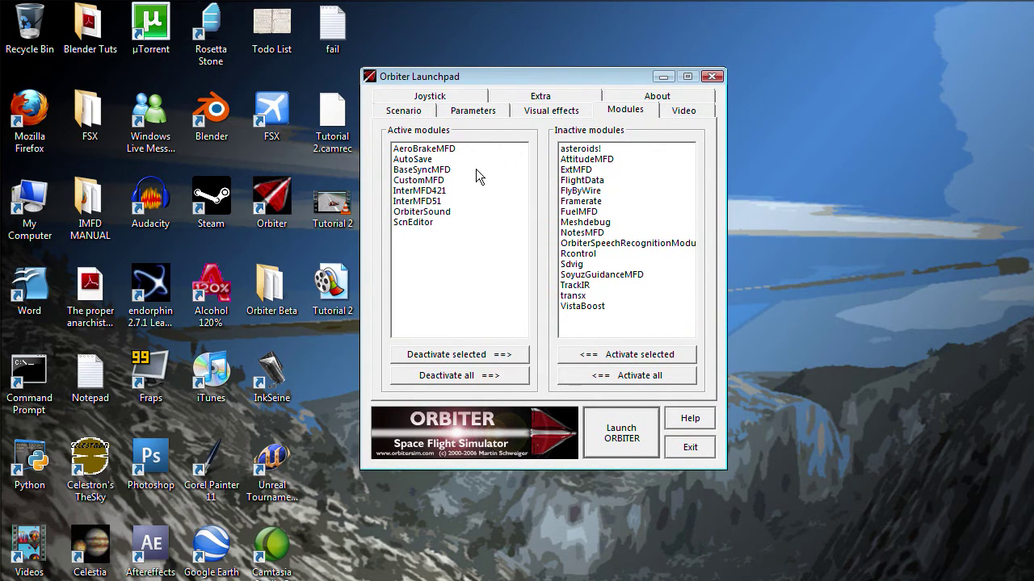
pyautogui.moveTo(524, 76); pyautogui.dragTo(675, 82)
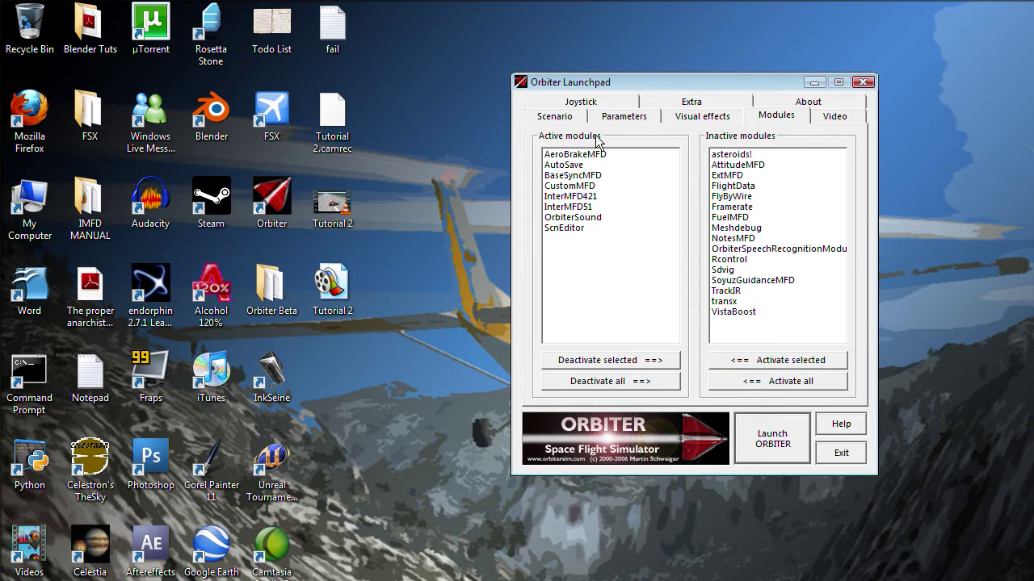
pyautogui.click(558, 156)
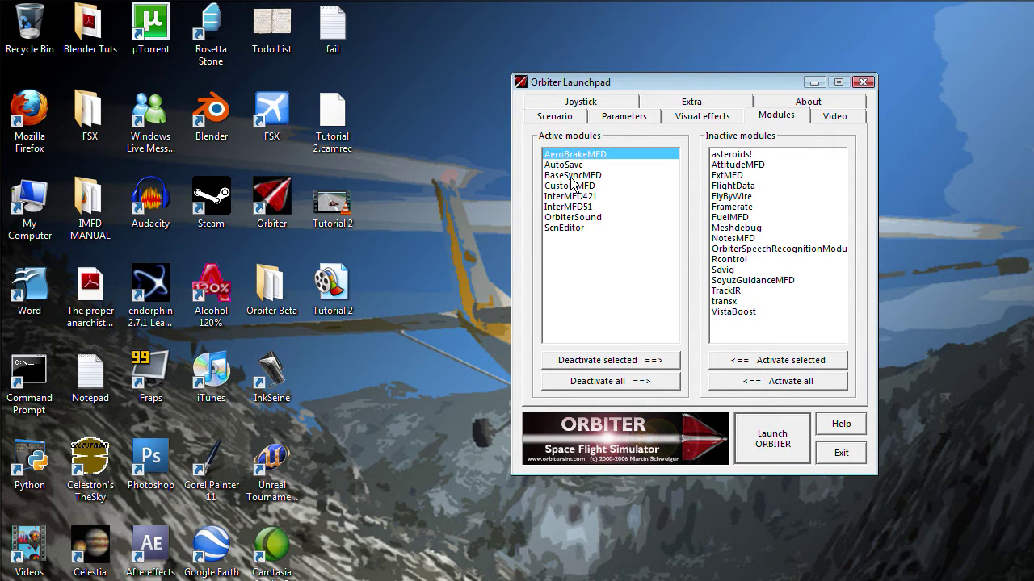
pyautogui.click(572, 176)
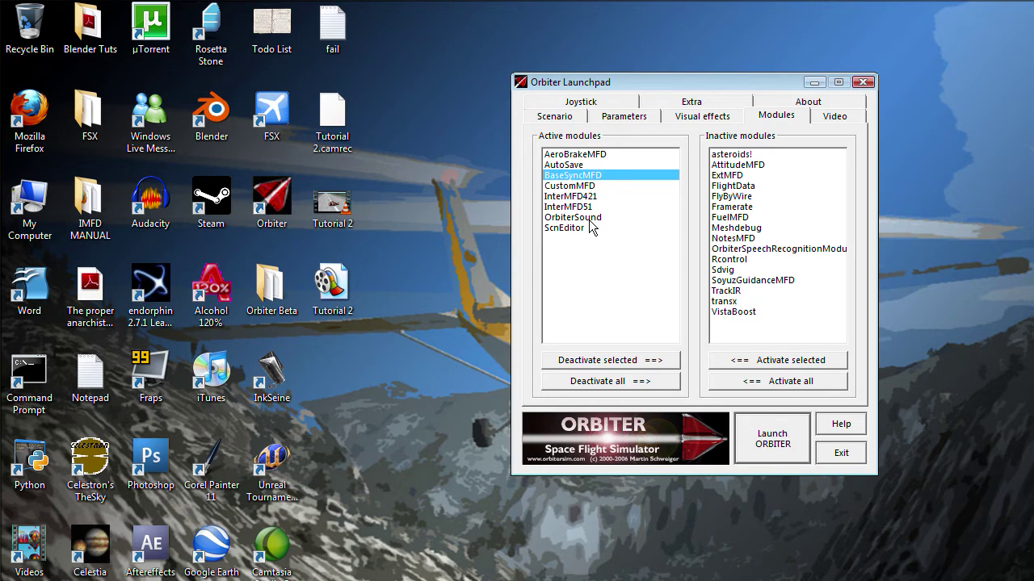
pyautogui.click(577, 229)
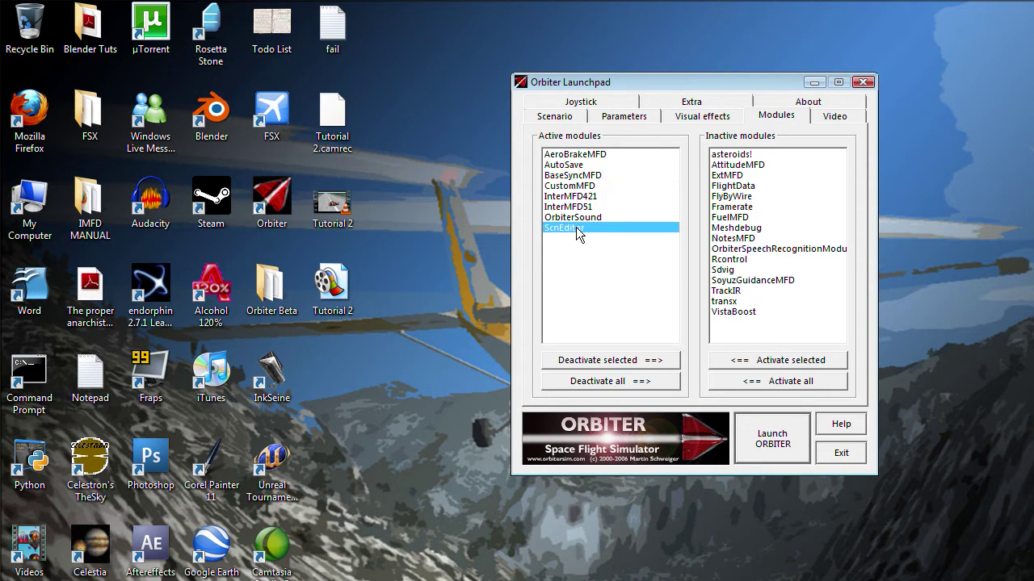
# Browse inactive modules (speech recognition, SoyuzGuidanceMFD, FlightData), ending on FlyByWire
pyautogui.click(788, 249)
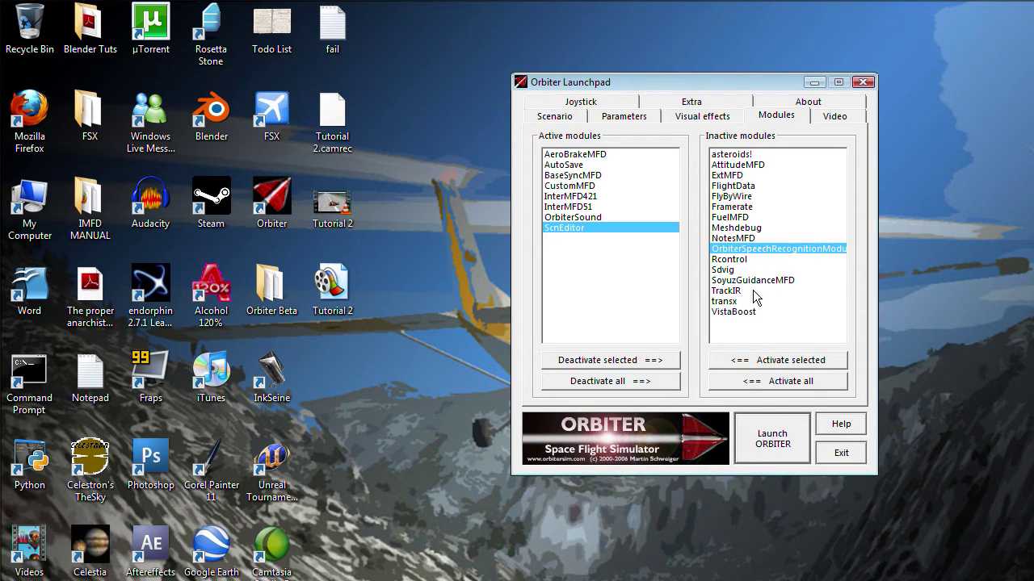
pyautogui.click(765, 280)
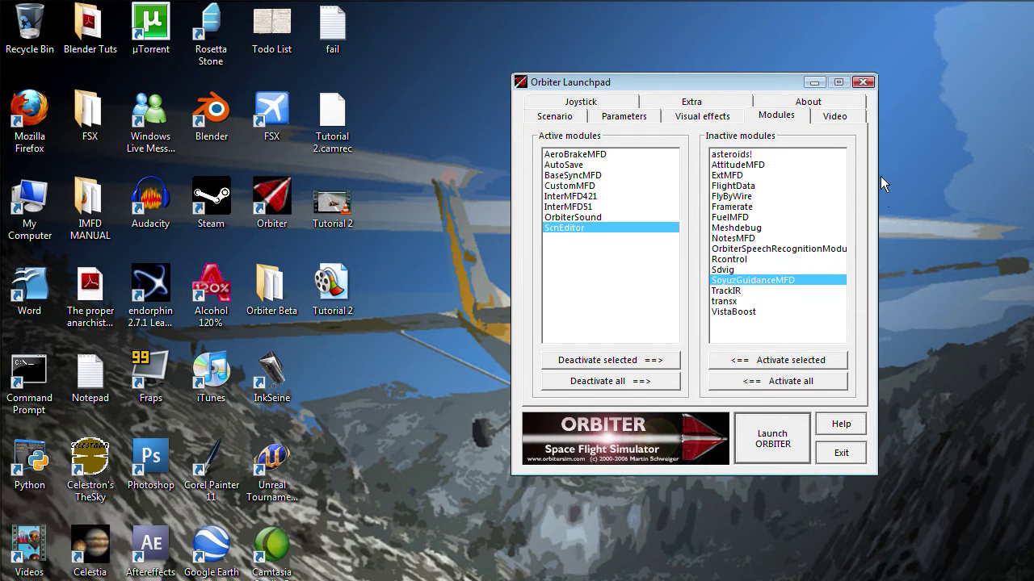
pyautogui.click(754, 187)
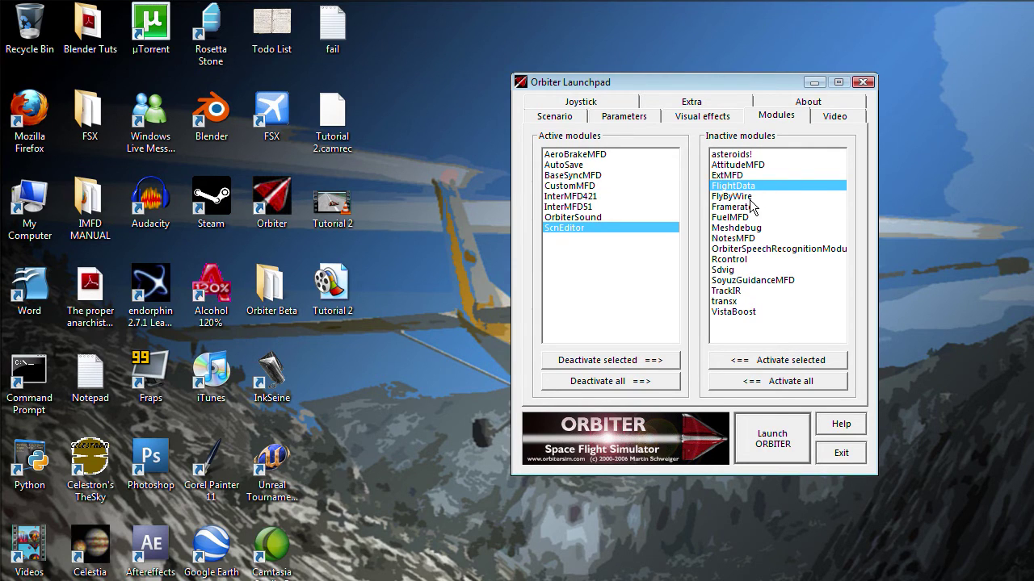
pyautogui.click(754, 198)
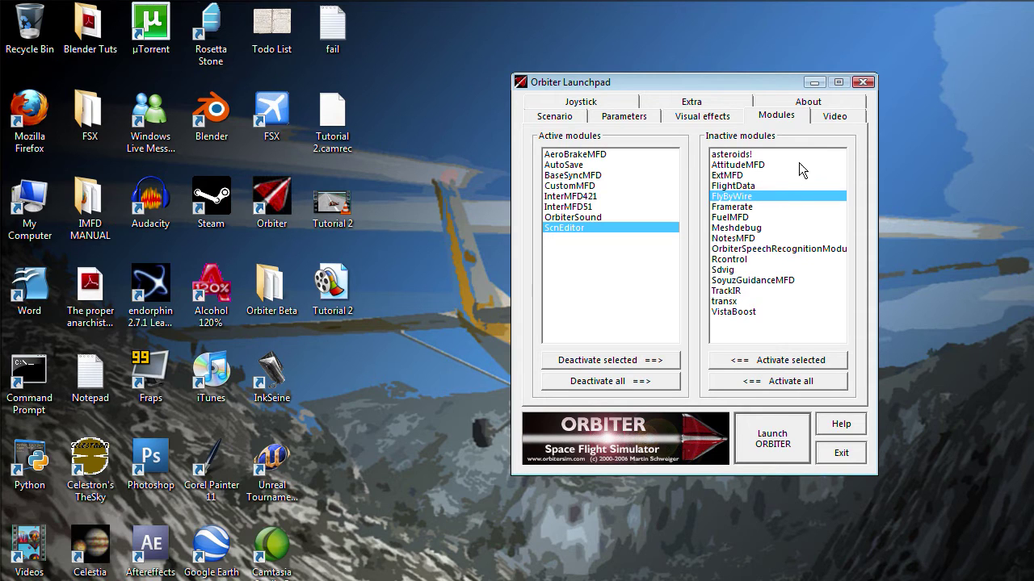
pyautogui.click(834, 121)
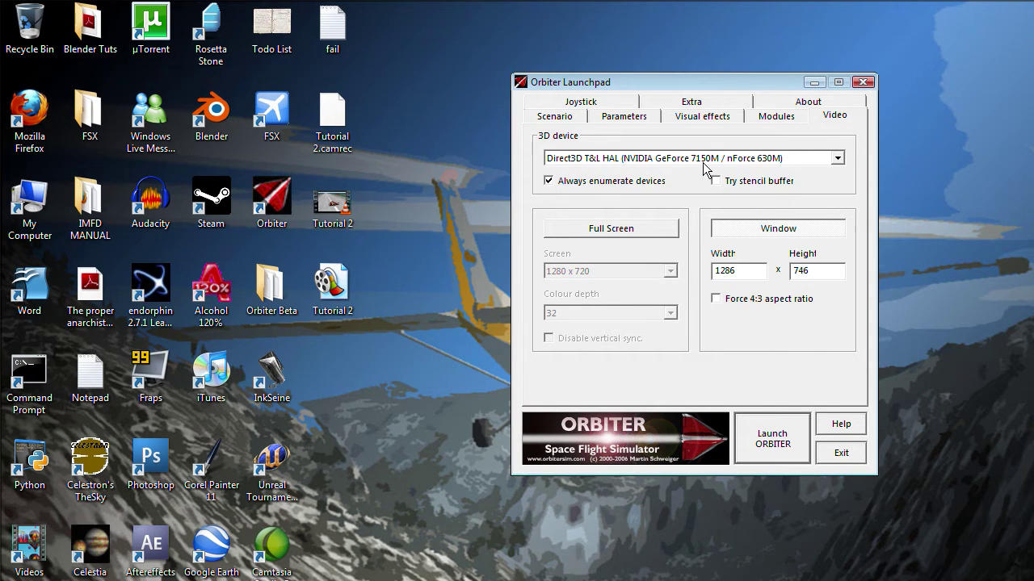
# Select Direct3D T&L HAL (NVIDIA GeForce 7150M / nForce 630M) as the 3D device and switch to Full Screen
pyautogui.click(775, 158)
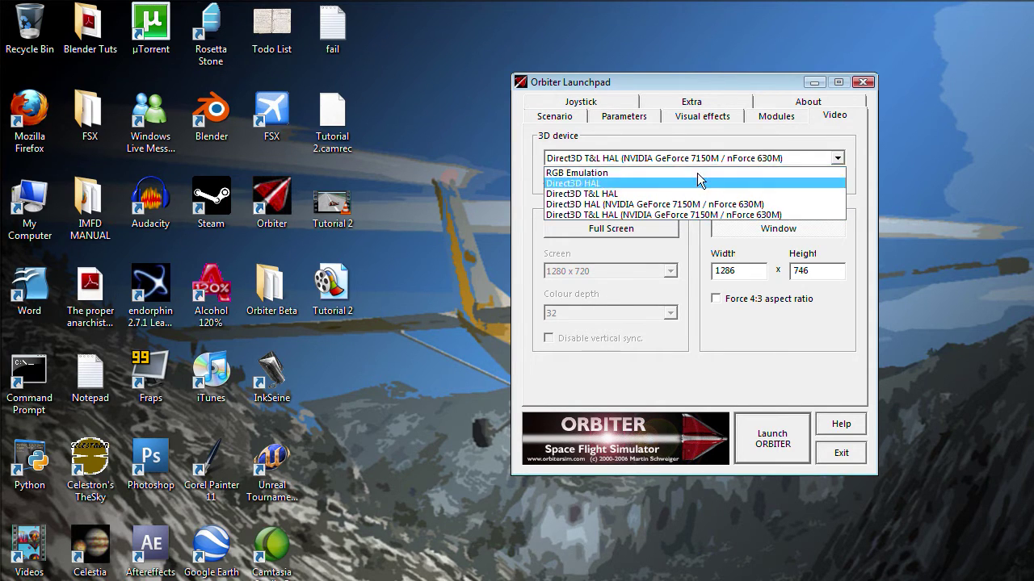
pyautogui.click(826, 215)
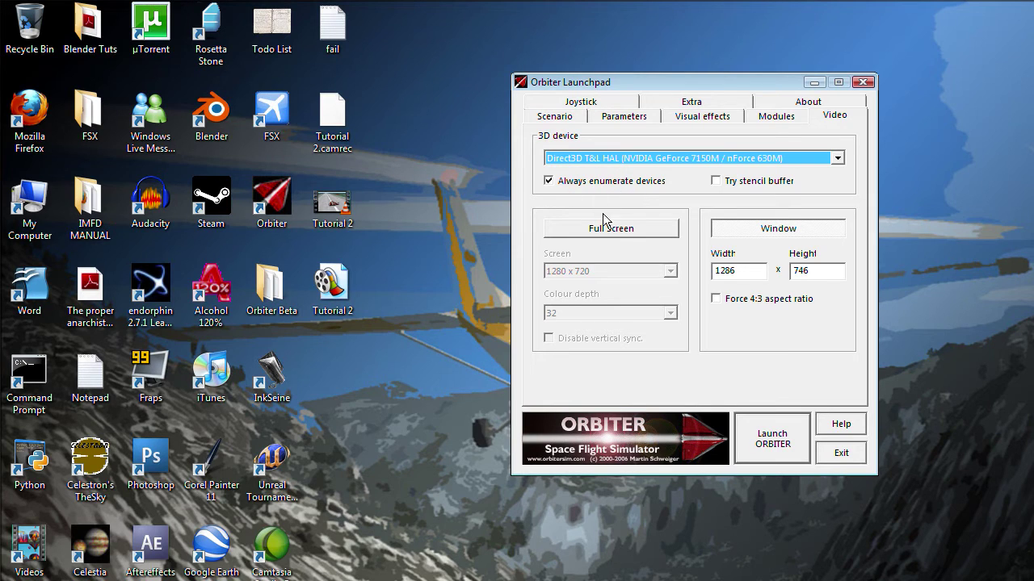
pyautogui.click(641, 234)
pyautogui.click(669, 272)
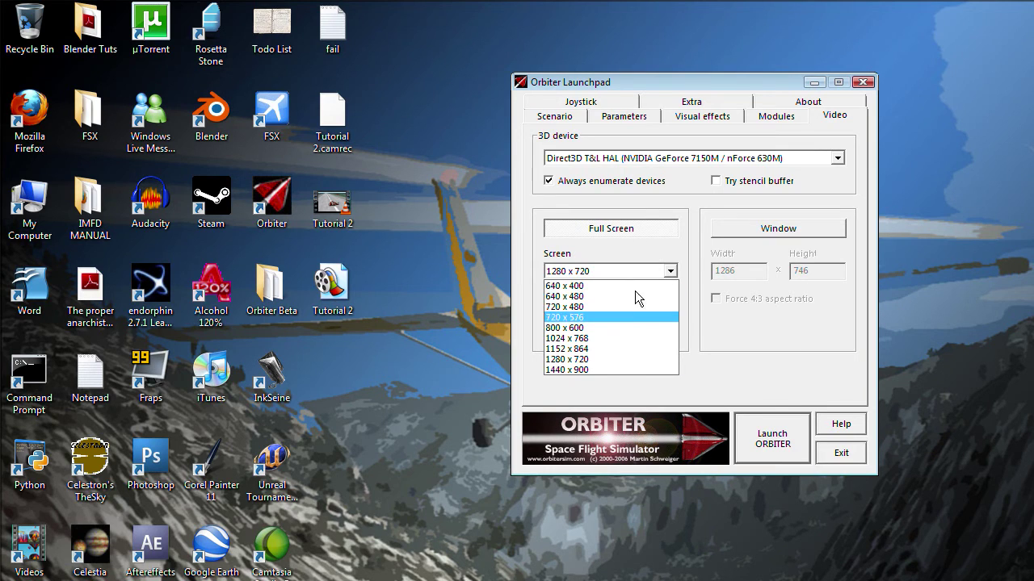
# Keep the 1280 x 720 screen resolution and set colour depth to 32
pyautogui.click(732, 373)
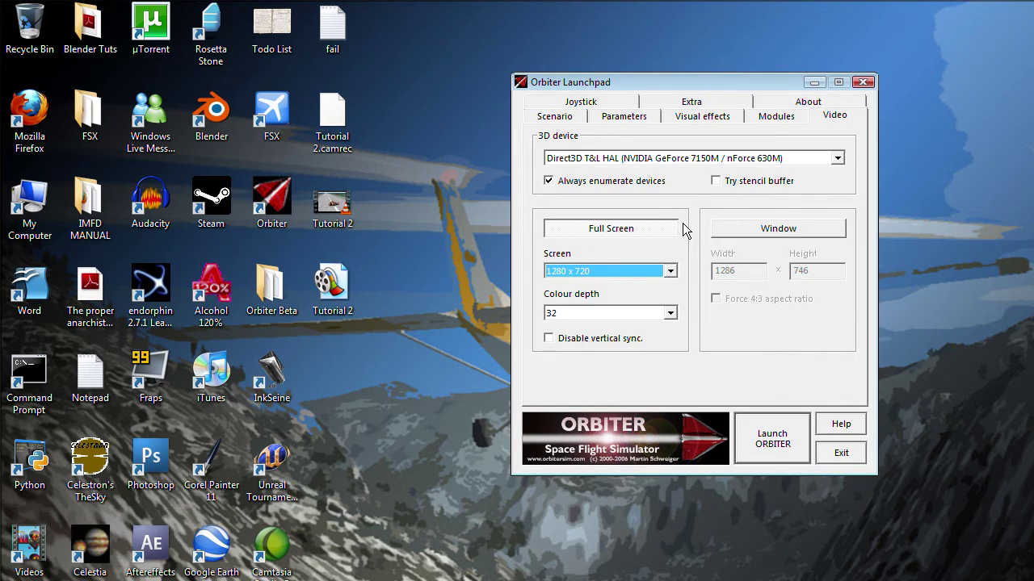
pyautogui.click(644, 271)
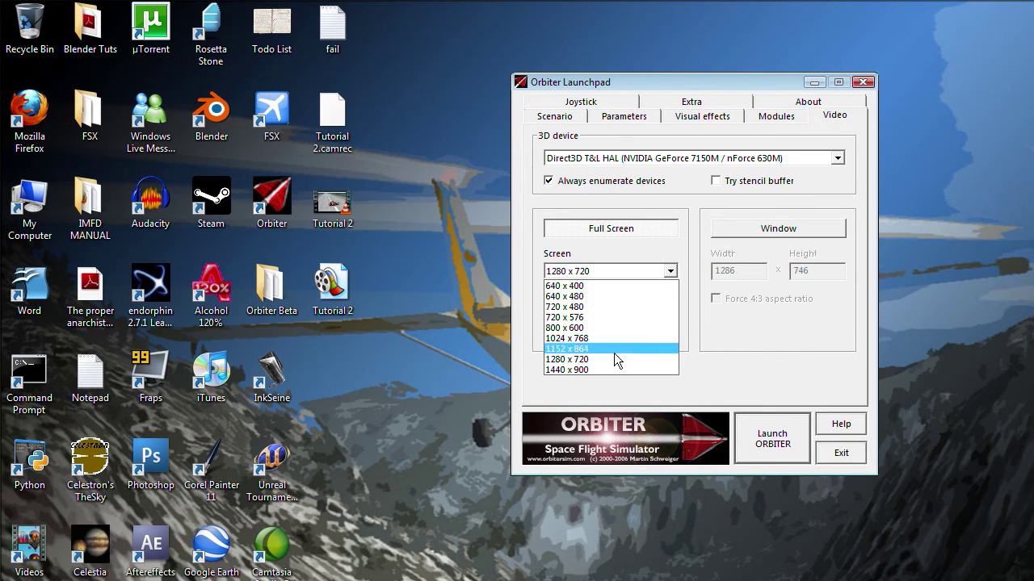
pyautogui.click(813, 371)
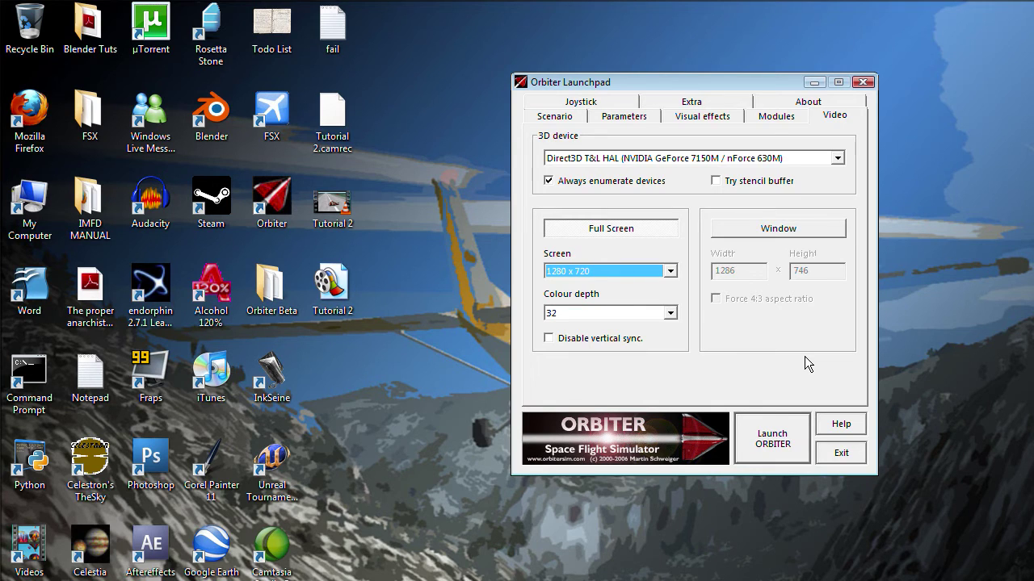
pyautogui.click(669, 313)
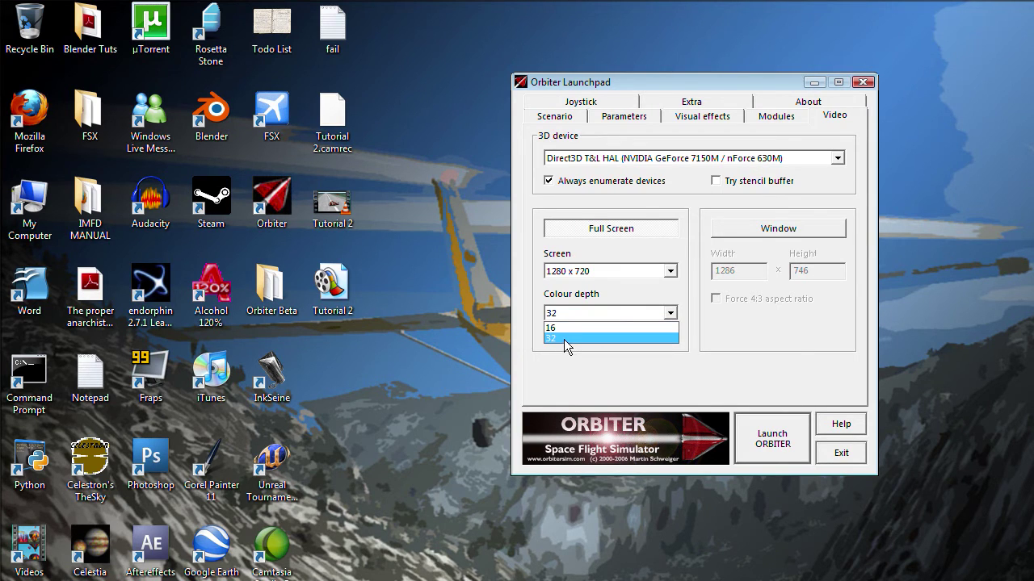
pyautogui.click(564, 340)
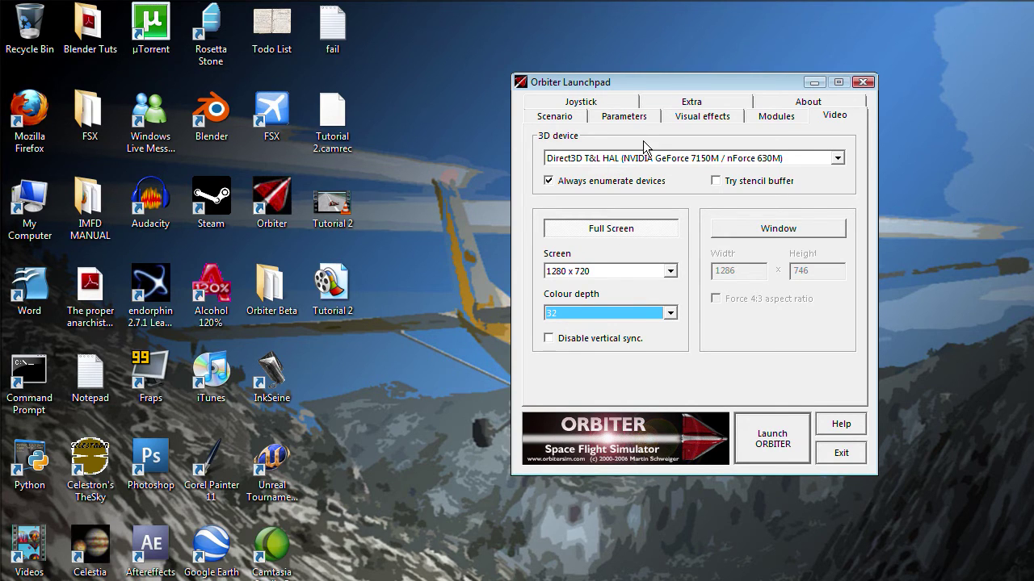
pyautogui.click(614, 104)
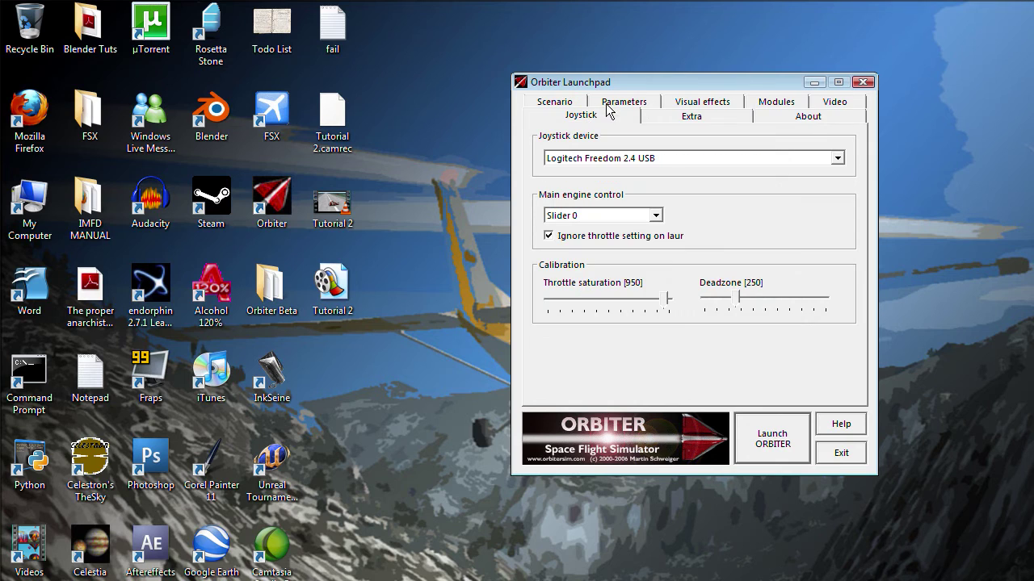
# Choose Logitech Freedom 2.4 USB in the Joystick device dropdown
pyautogui.click(669, 158)
pyautogui.click(703, 190)
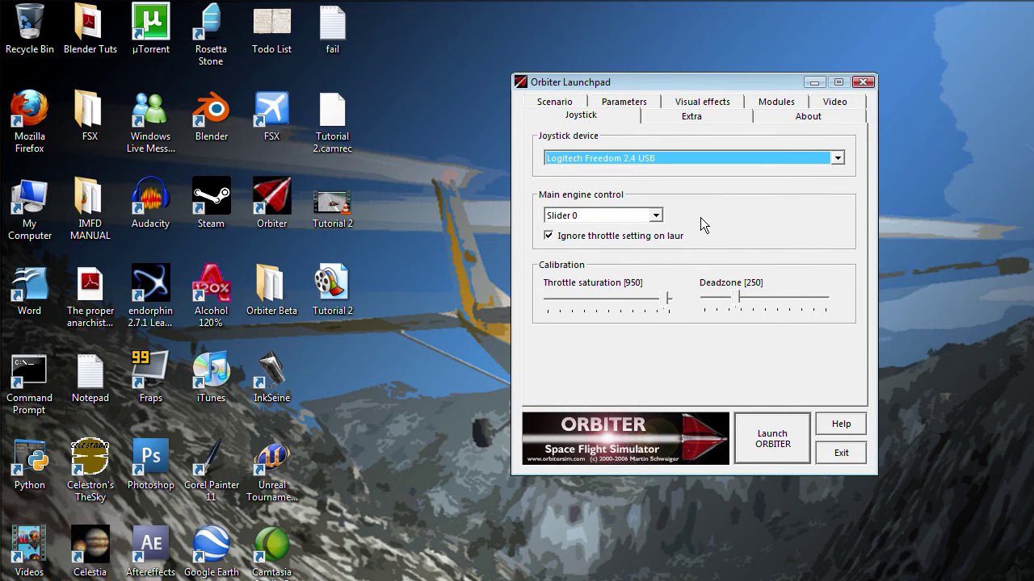
pyautogui.click(704, 121)
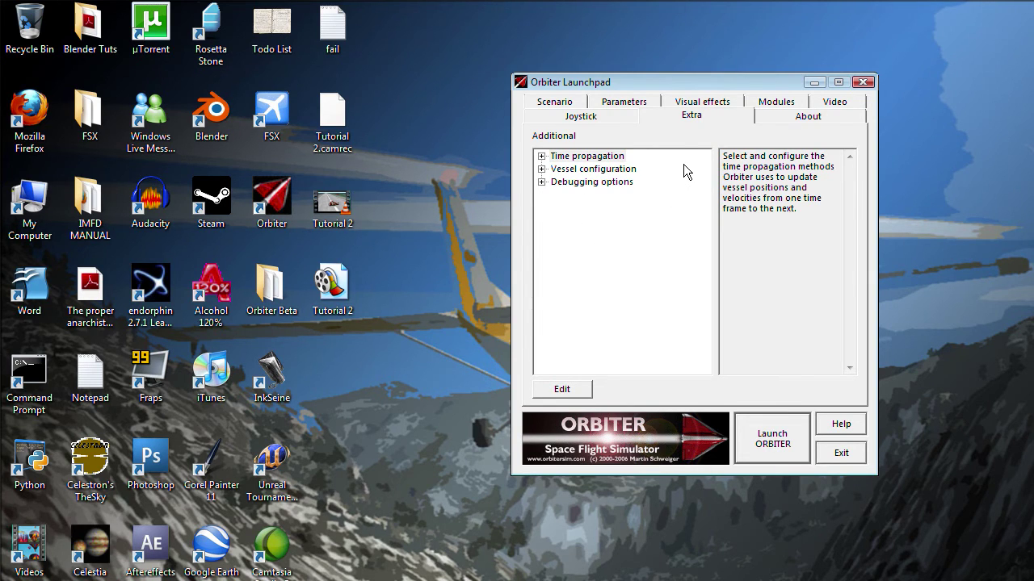
# View the About page's build and contact information, then return to the scenario list
pyautogui.click(804, 119)
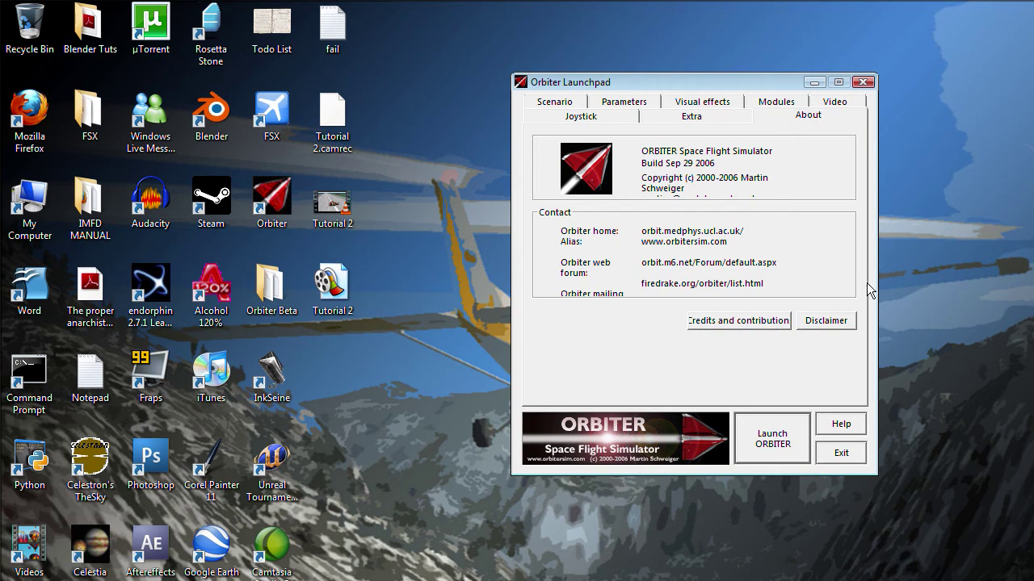
pyautogui.click(572, 103)
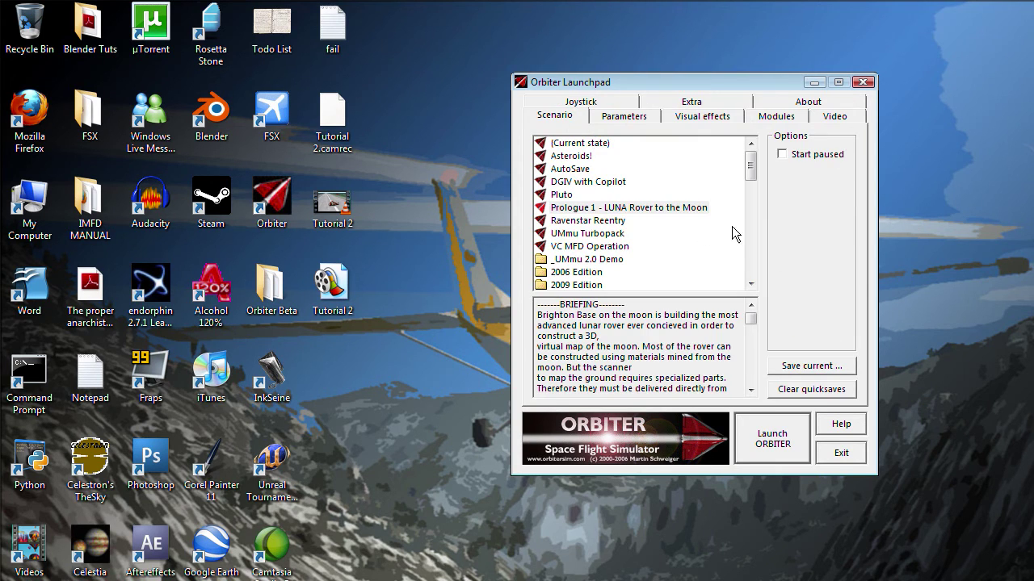
# Select Ravenstar Reentry, toggling Start paused on and back off so it stays unchecked
pyautogui.scroll(-1, 754, 177)
pyautogui.scroll(1, 727, 193)
pyautogui.click(619, 221)
pyautogui.scroll(-3, 751, 324)
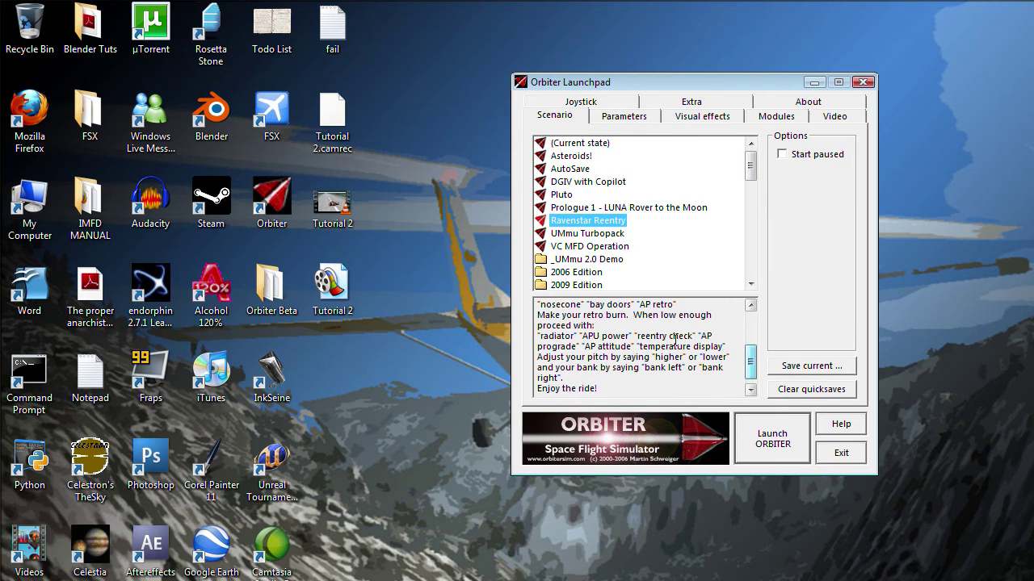
pyautogui.scroll(3, 751, 323)
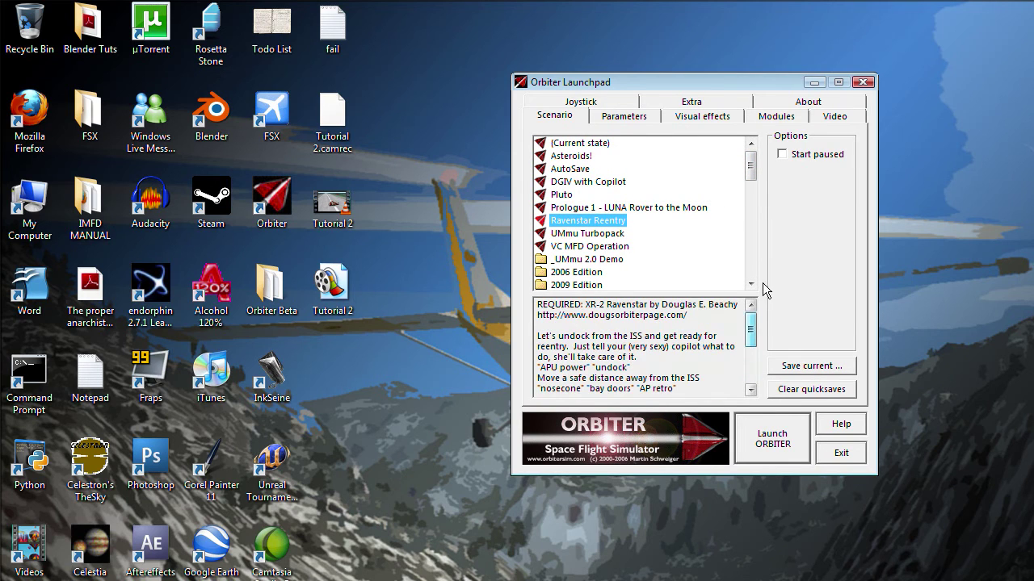
pyautogui.click(787, 156)
pyautogui.click(787, 156)
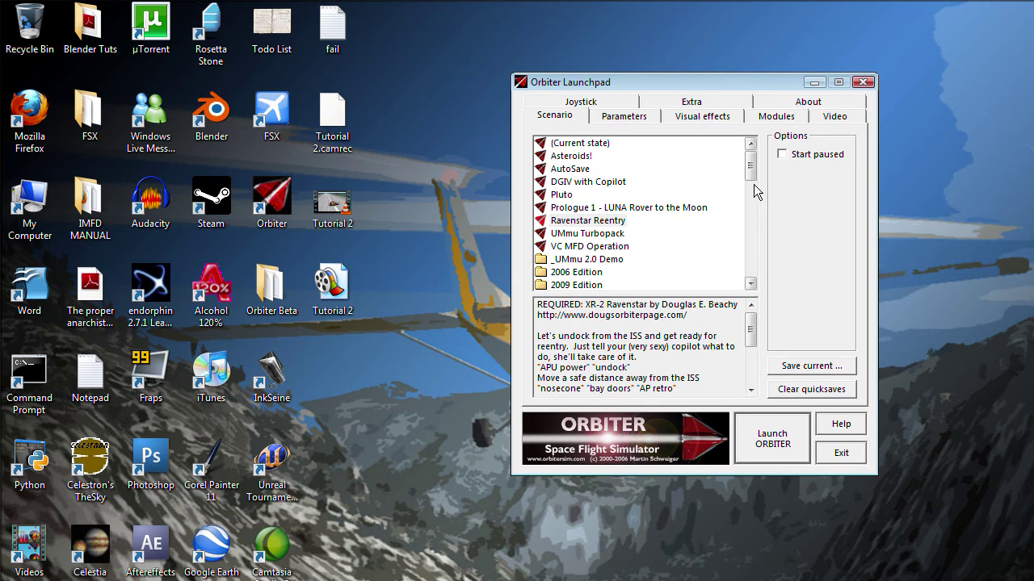
pyautogui.moveTo(749, 167)
pyautogui.mouseDown()
pyautogui.moveTo(752, 274)
pyautogui.moveTo(754, 157)
pyautogui.mouseUp()
pyautogui.moveTo(748, 162)
pyautogui.mouseDown()
pyautogui.moveTo(749, 240)
pyautogui.moveTo(762, 151)
pyautogui.mouseUp()
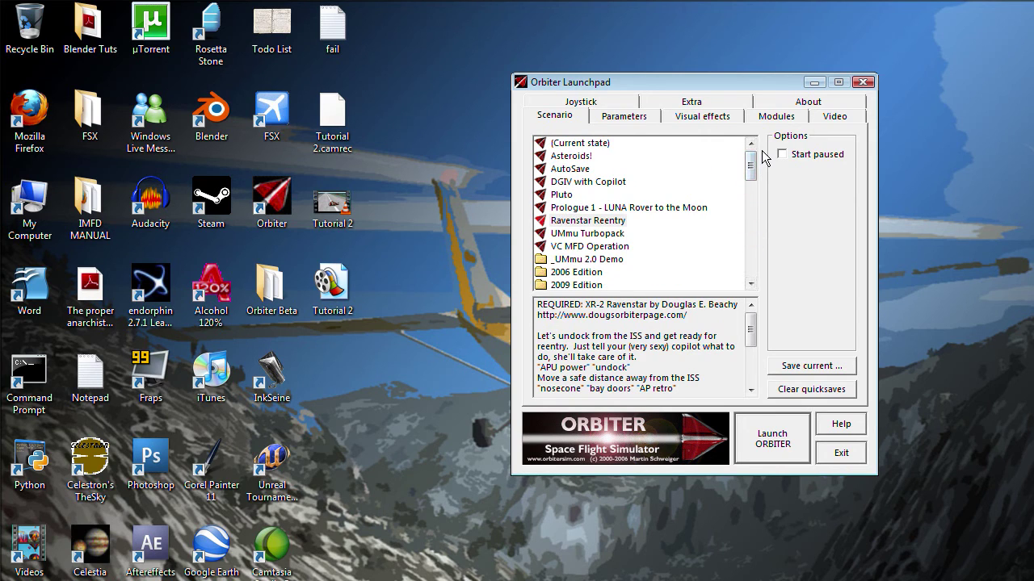